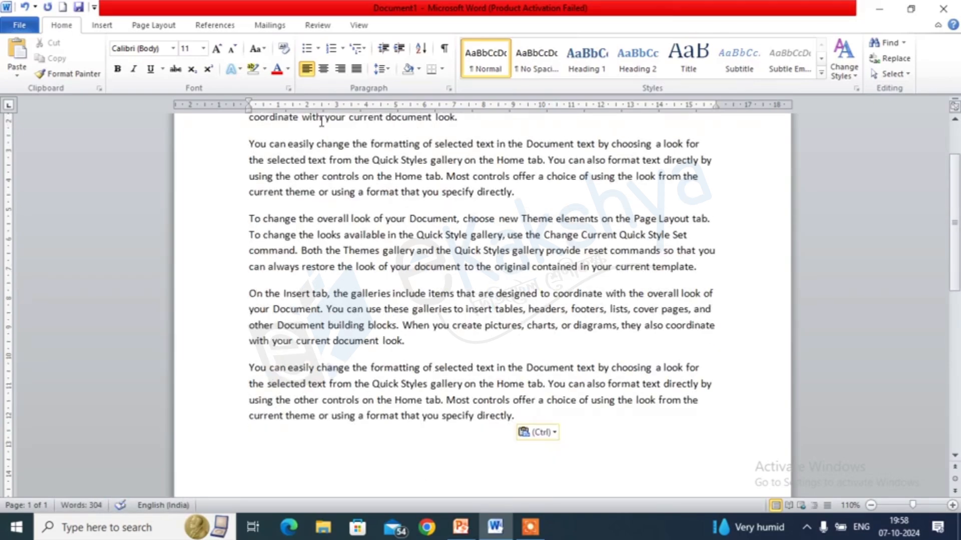
# Delete the blank line that follows the last paragraph of the document text.
pyautogui.press('BackSpace')
pyautogui.press('BackSpace')
pyautogui.scroll(2, 480, 305)
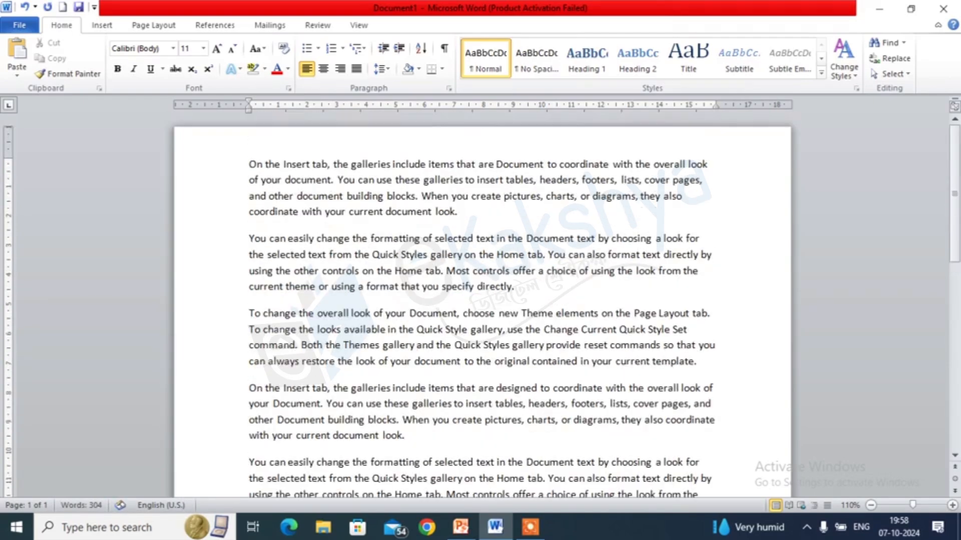
pyautogui.scroll(-1, 481, 305)
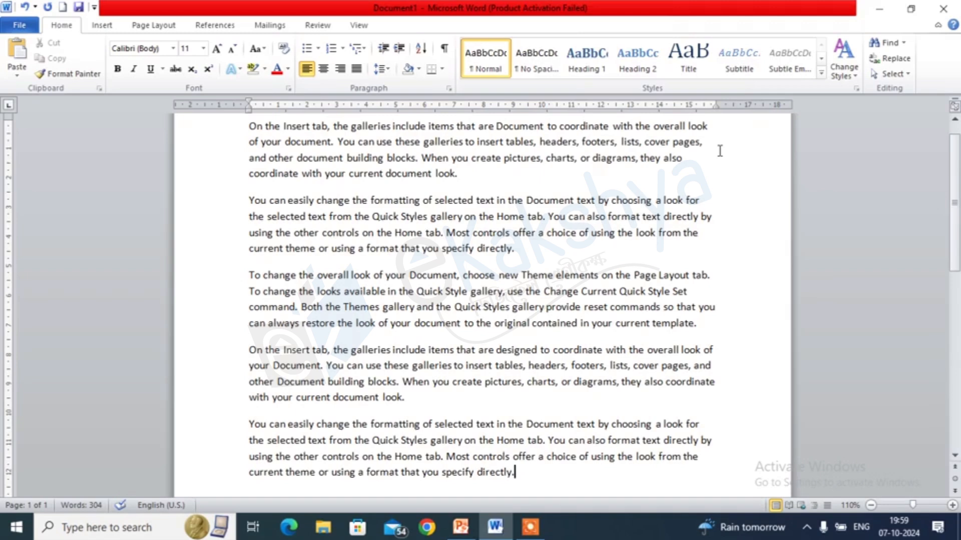
# Search the text for "document", look over the highlighted matches, and close the search.
pyautogui.click(887, 45)
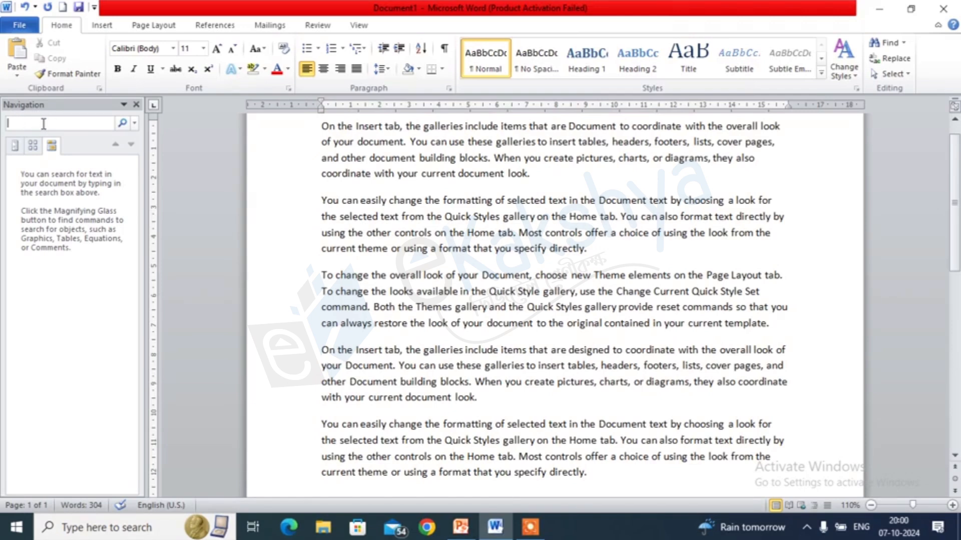
pyautogui.write('doc')
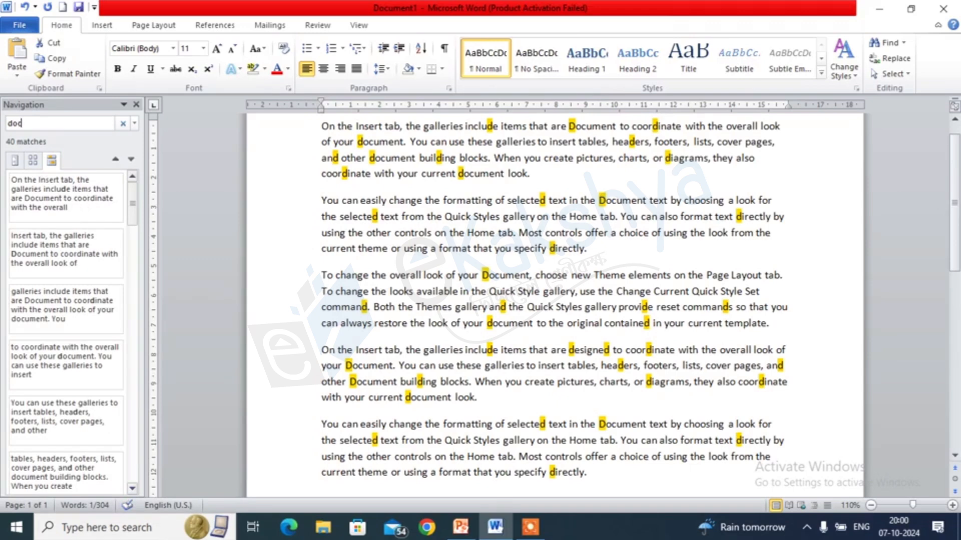
pyautogui.write('ument')
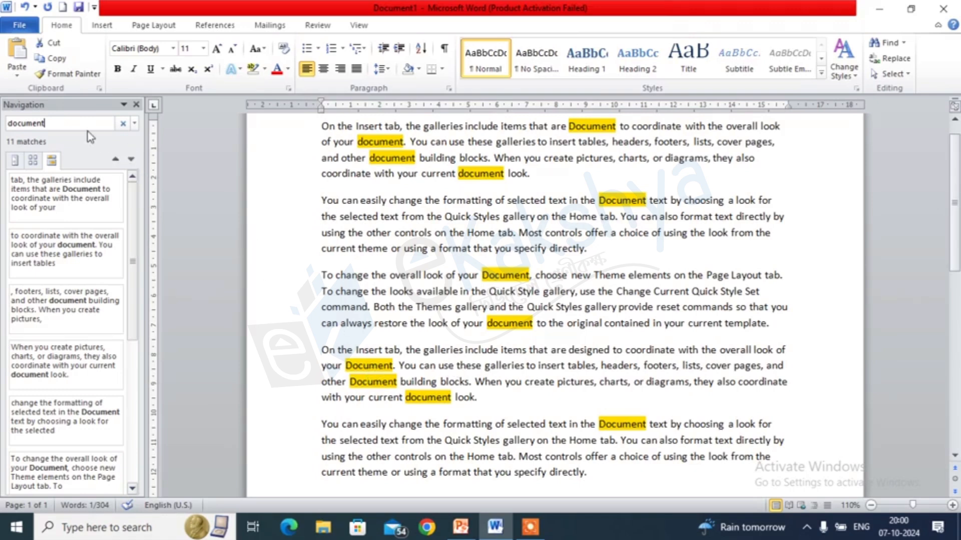
pyautogui.click(903, 43)
pyautogui.click(890, 59)
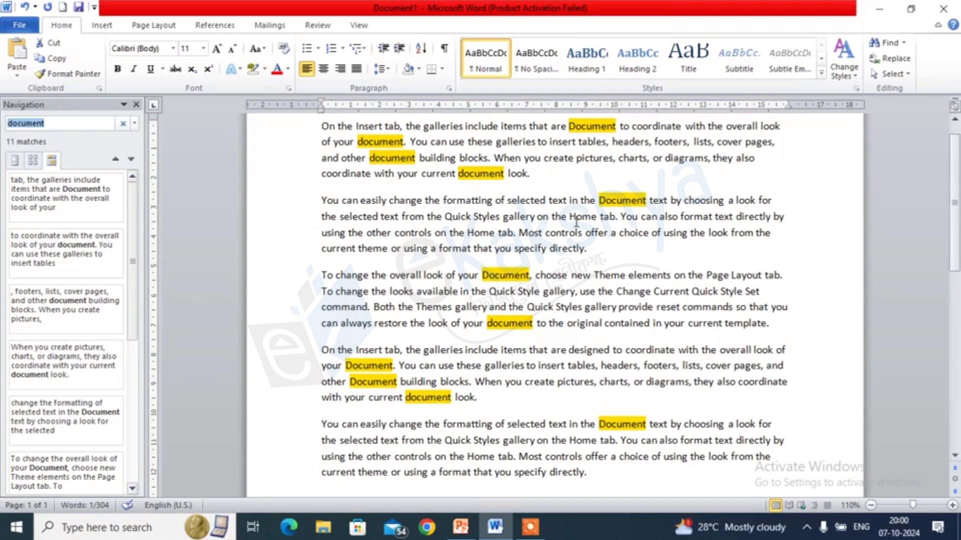
pyautogui.scroll(-1, 538, 391)
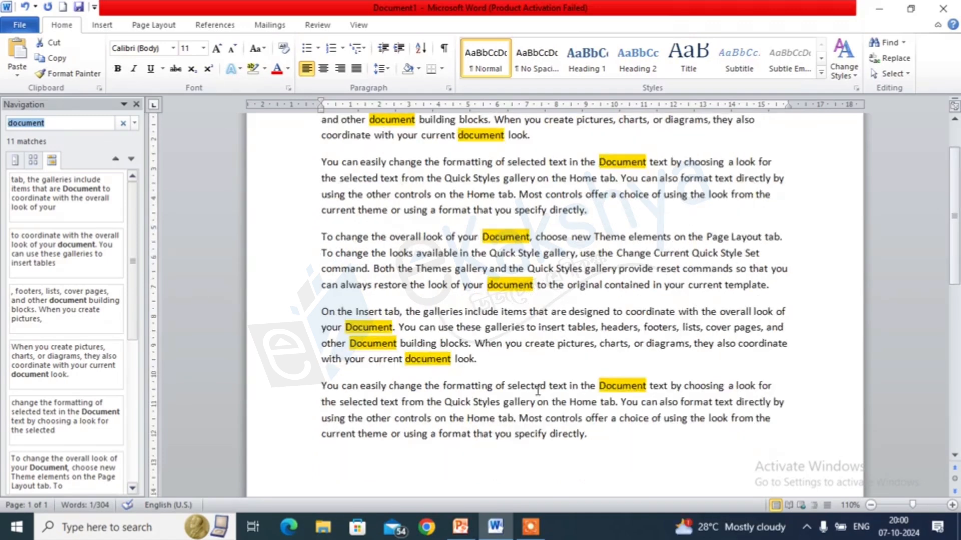
pyautogui.scroll(1, 538, 391)
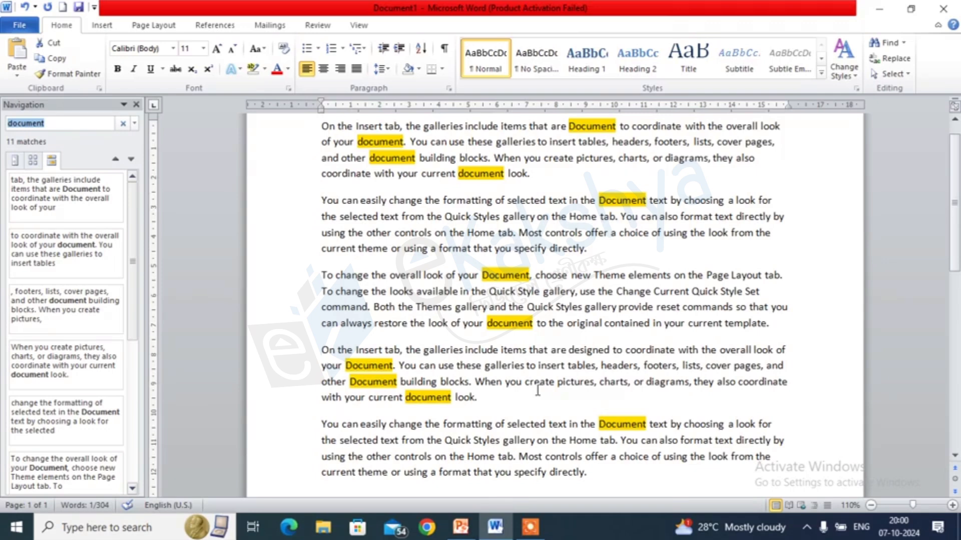
pyautogui.click(136, 104)
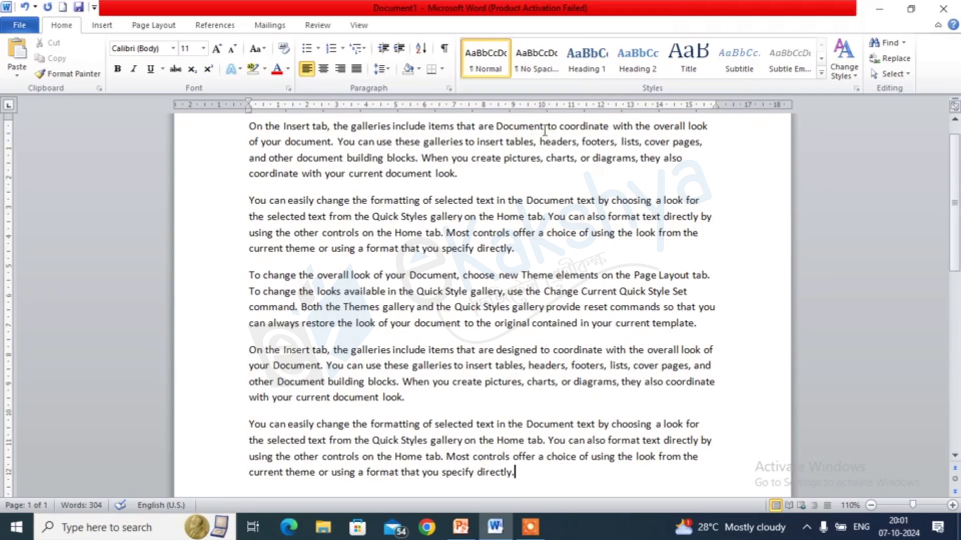
# Set up a find-and-replace with "document" as the search text and "video" as the replacement.
pyautogui.click(894, 60)
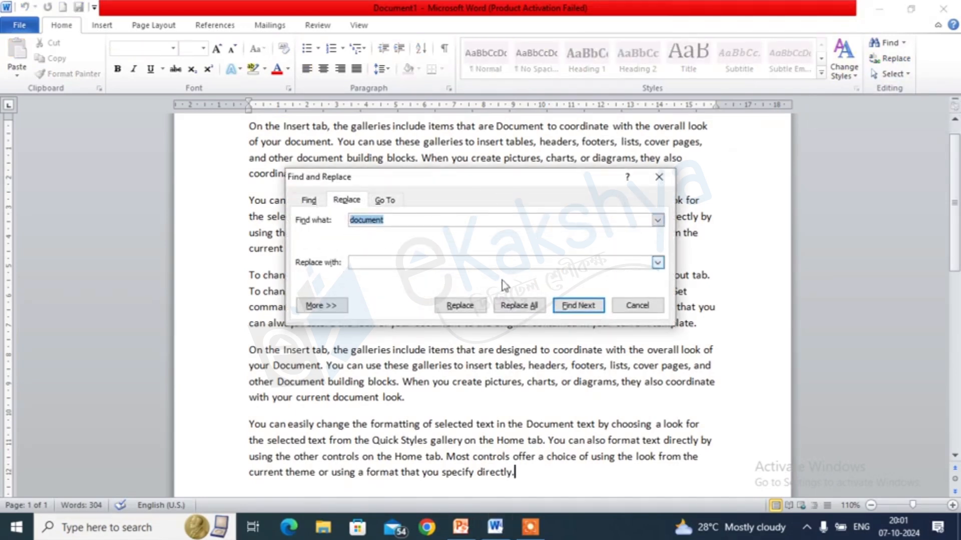
pyautogui.moveTo(467, 181); pyautogui.dragTo(464, 204)
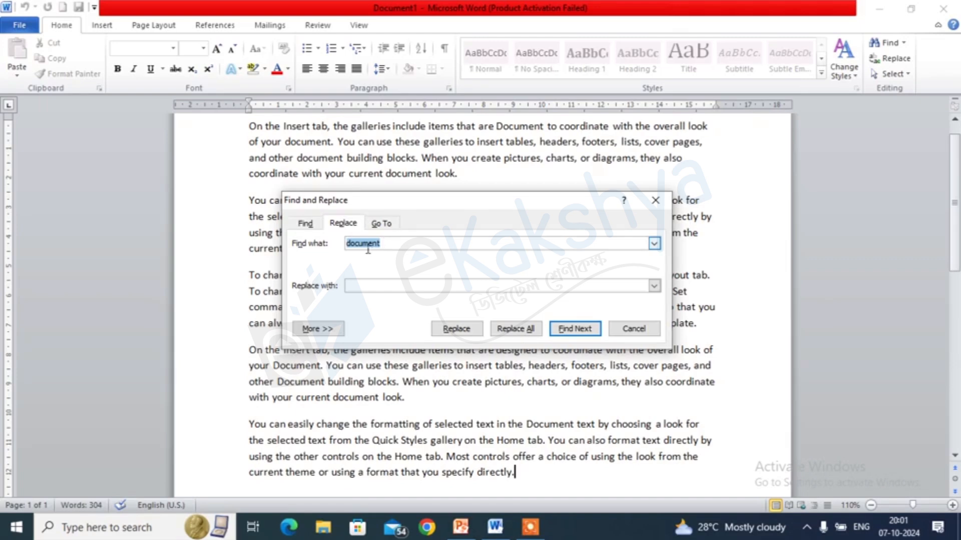
pyautogui.click(384, 244)
pyautogui.moveTo(385, 243); pyautogui.dragTo(315, 247)
pyautogui.write('docu')
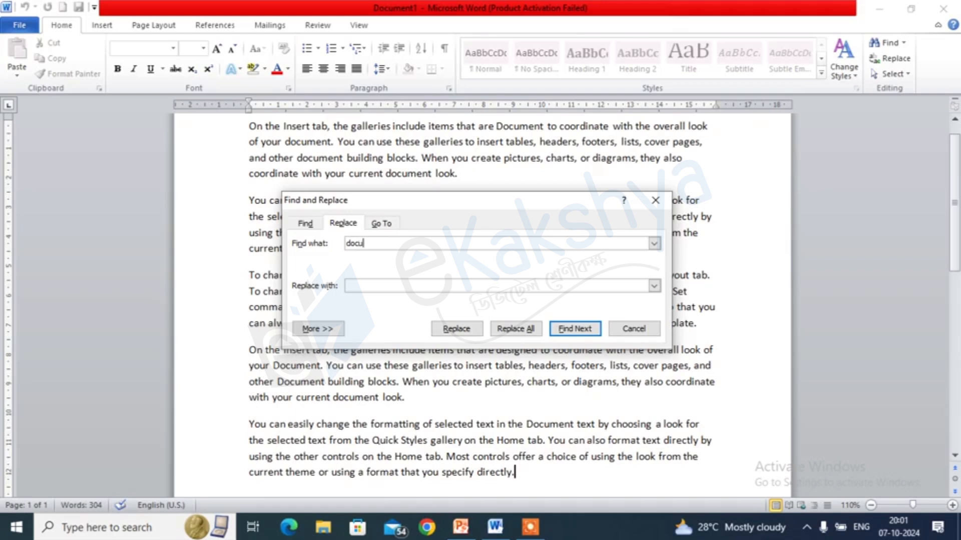
pyautogui.write('ment')
pyautogui.click(372, 283)
pyautogui.write('video')
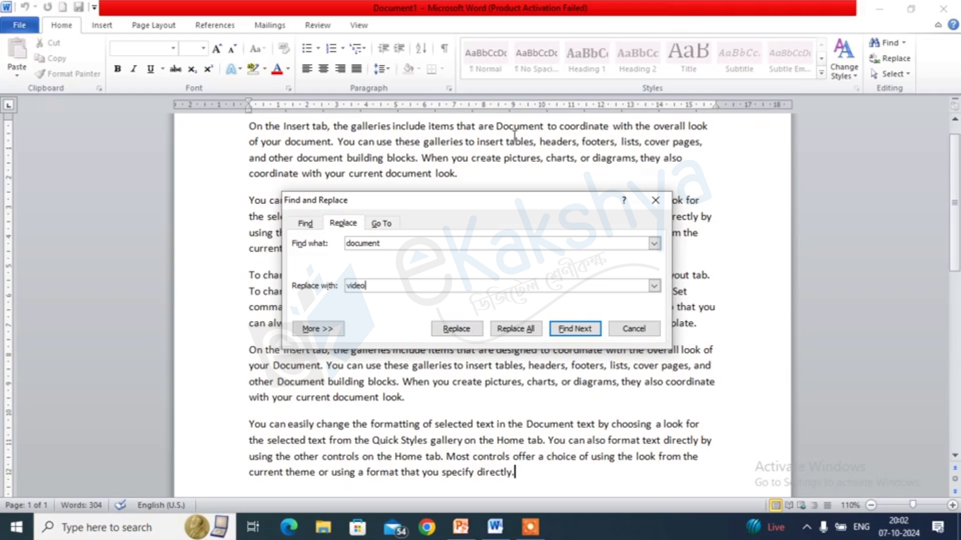
# Replace the first two occurrences of "document" in the first paragraph with "video", one at a time.
pyautogui.click(457, 330)
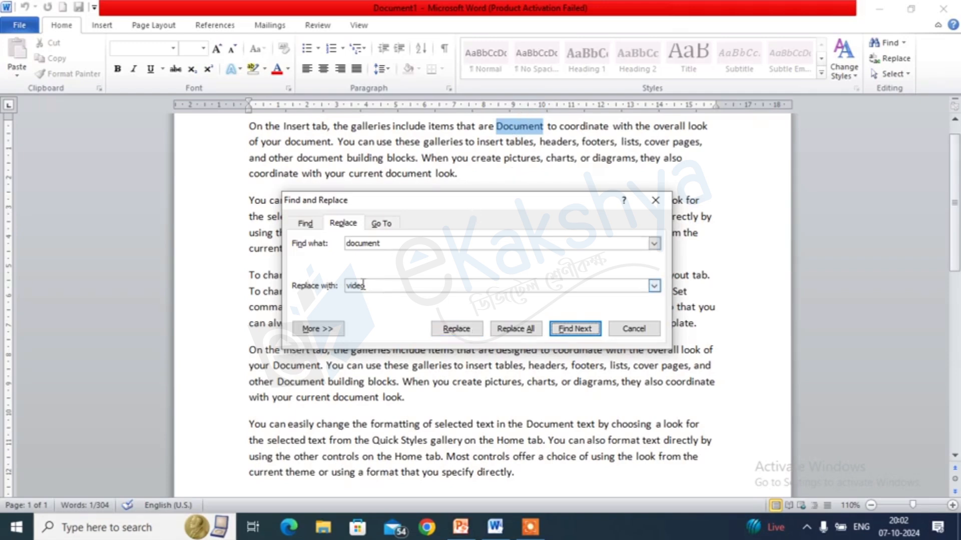
pyautogui.click(449, 329)
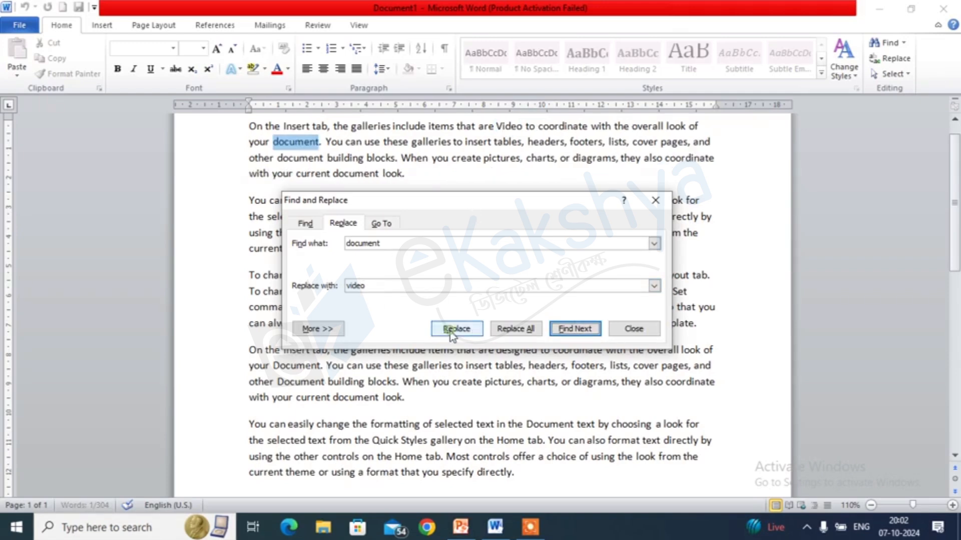
pyautogui.click(499, 129)
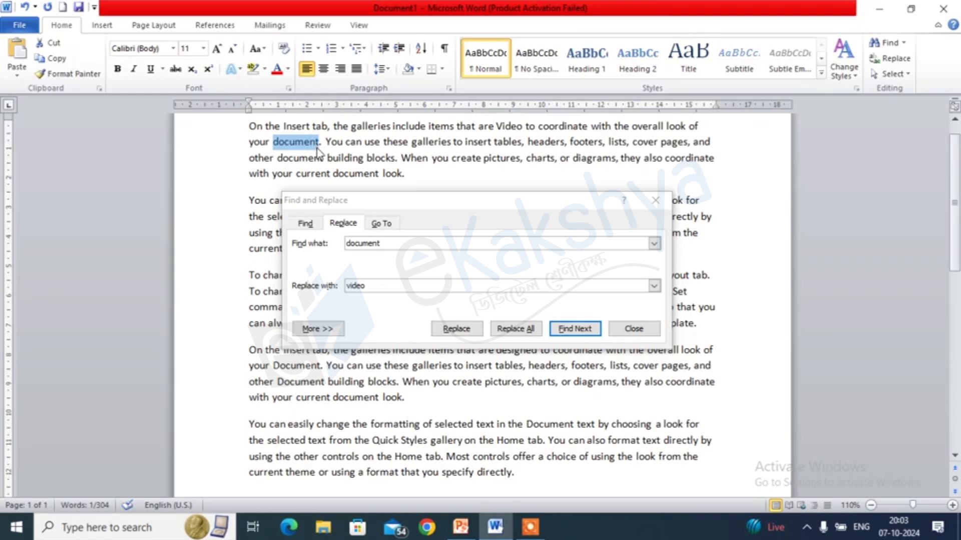
pyautogui.click(457, 330)
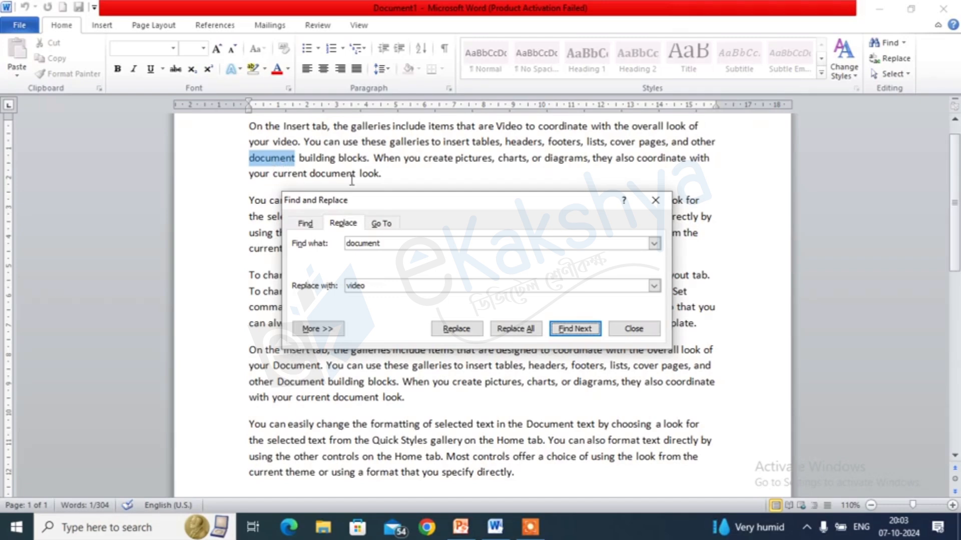
# Skip "document" before "building blocks", replace the first paragraph's last occurrence with "video", and skip the match in the second paragraph.
pyautogui.click(577, 332)
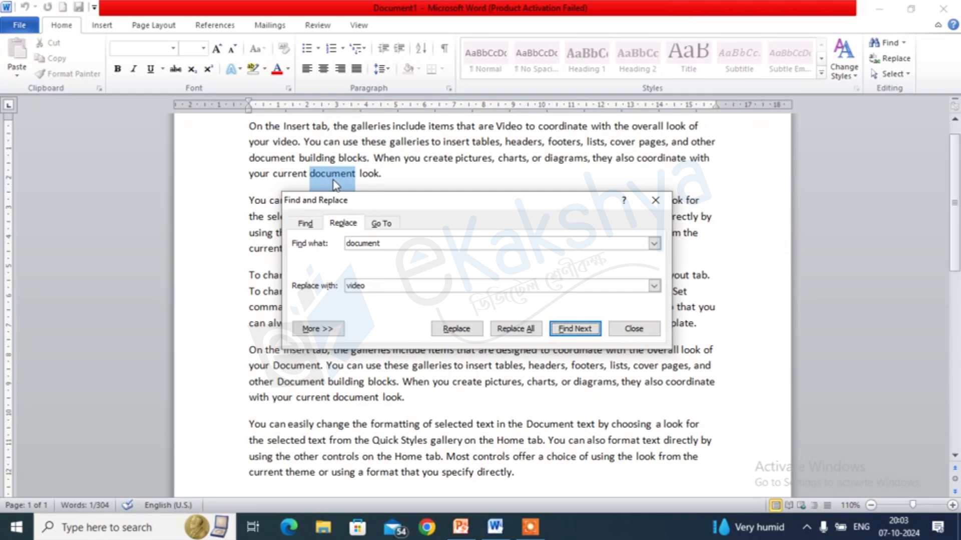
pyautogui.click(457, 329)
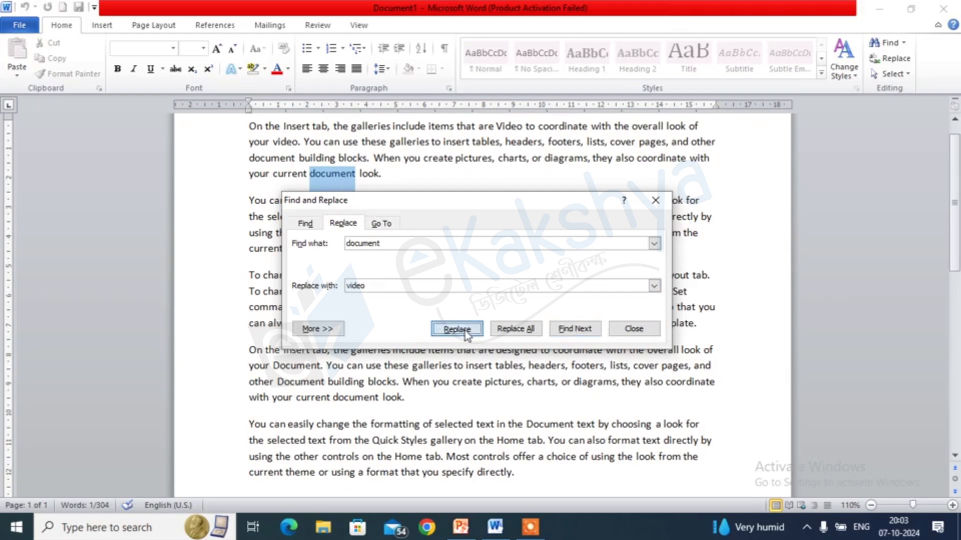
pyautogui.moveTo(406, 50); pyautogui.dragTo(360, 282)
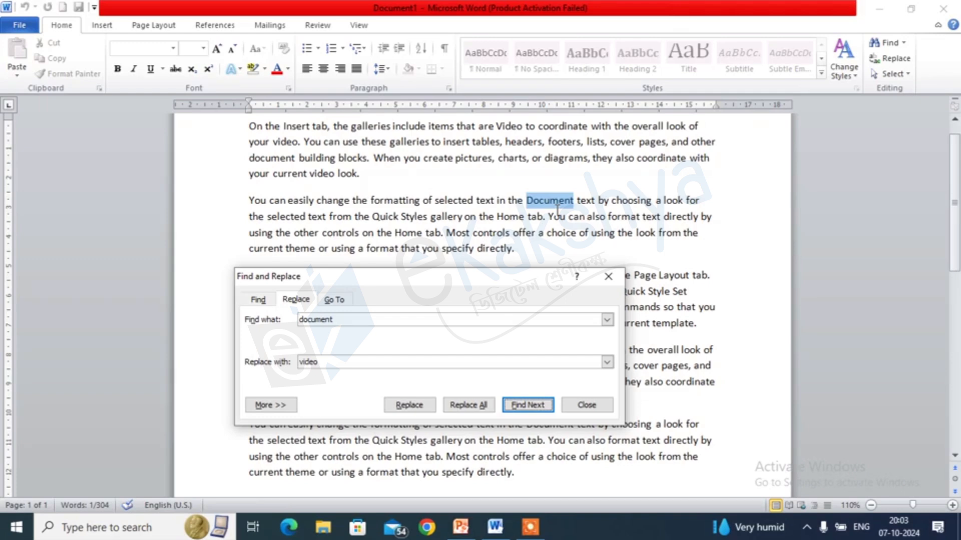
pyautogui.click(525, 406)
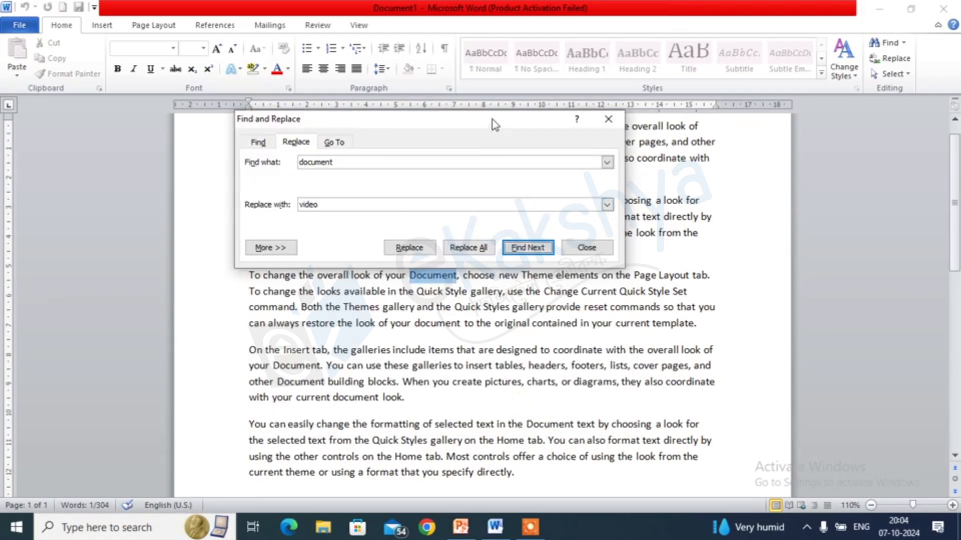
# Replace all remaining occurrences of "document" with "video" and check the paragraphs behind the dialog.
pyautogui.moveTo(491, 119); pyautogui.dragTo(519, 303)
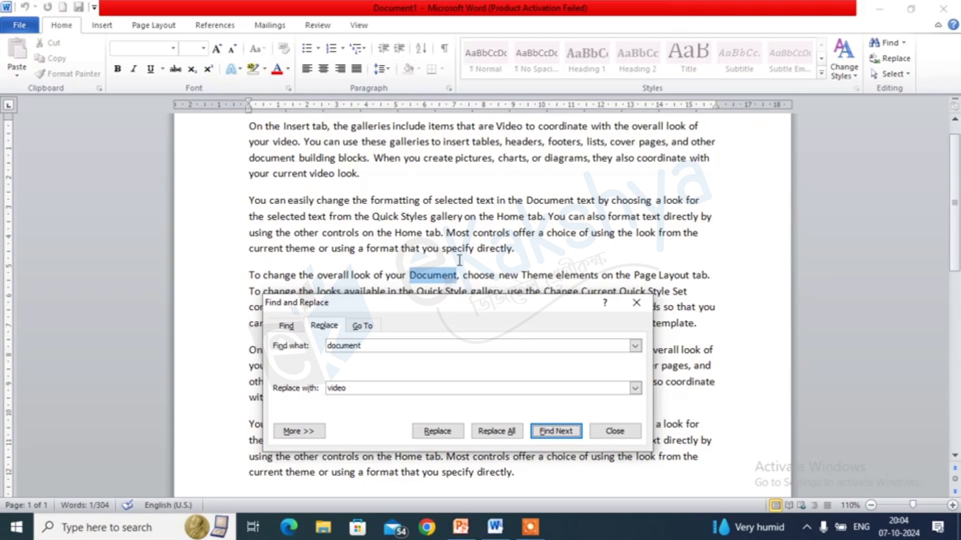
pyautogui.click(504, 433)
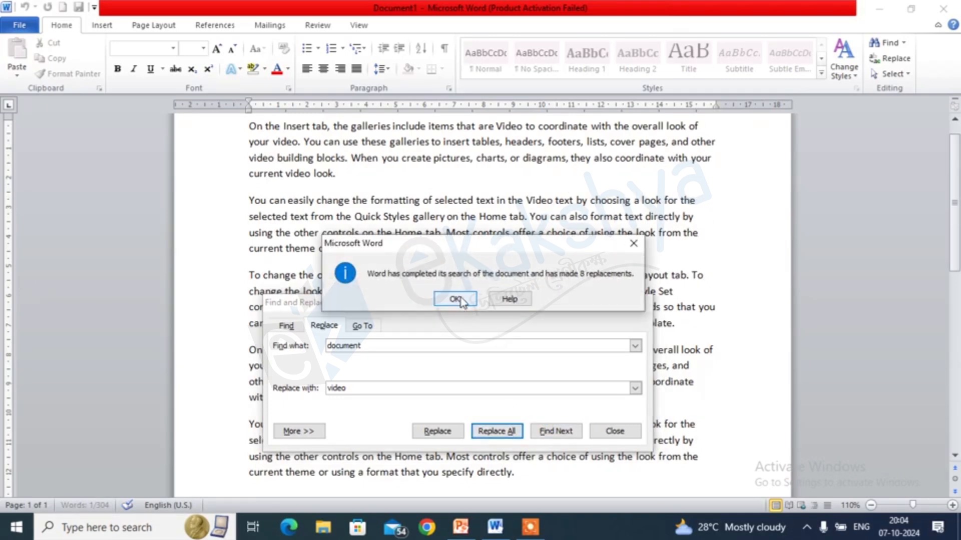
pyautogui.click(455, 299)
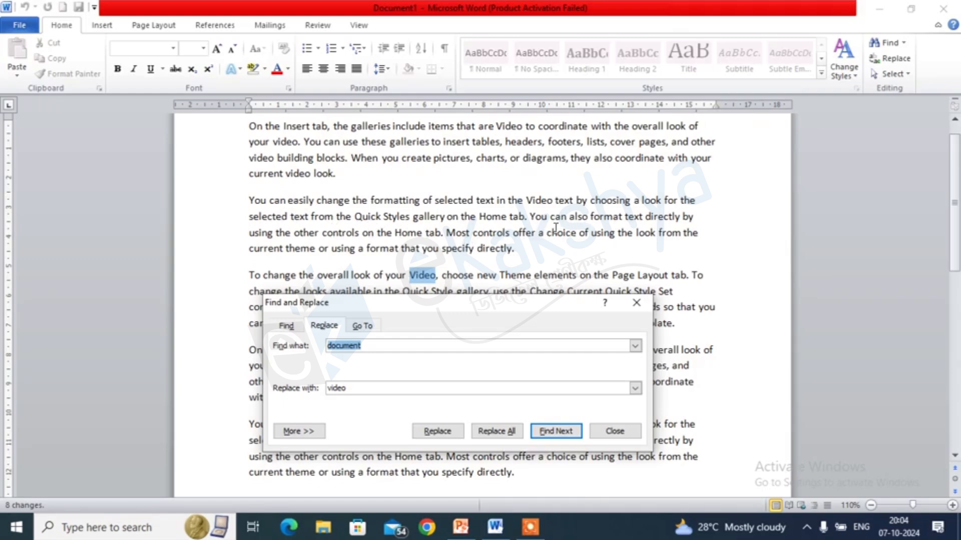
pyautogui.click(529, 205)
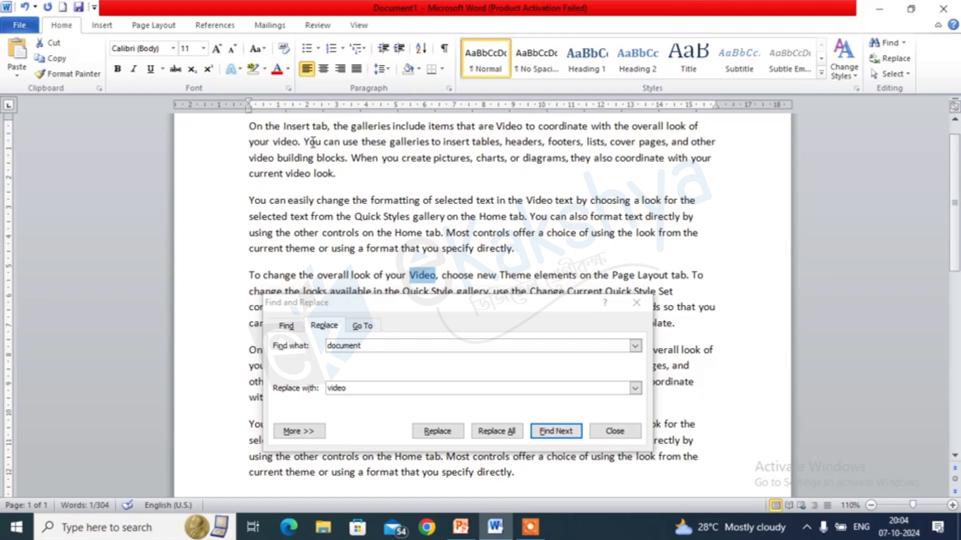
pyautogui.moveTo(489, 300); pyautogui.dragTo(574, 131)
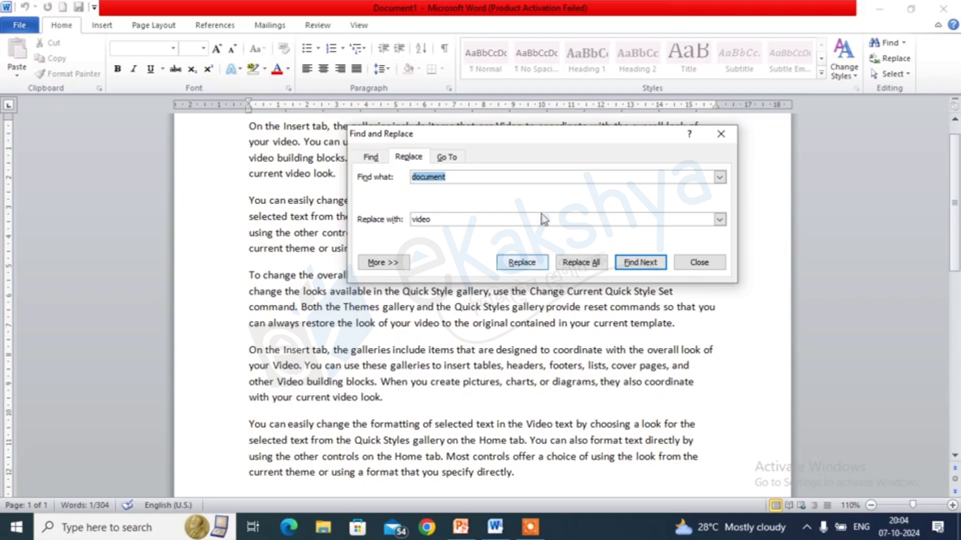
pyautogui.moveTo(579, 140); pyautogui.dragTo(571, 239)
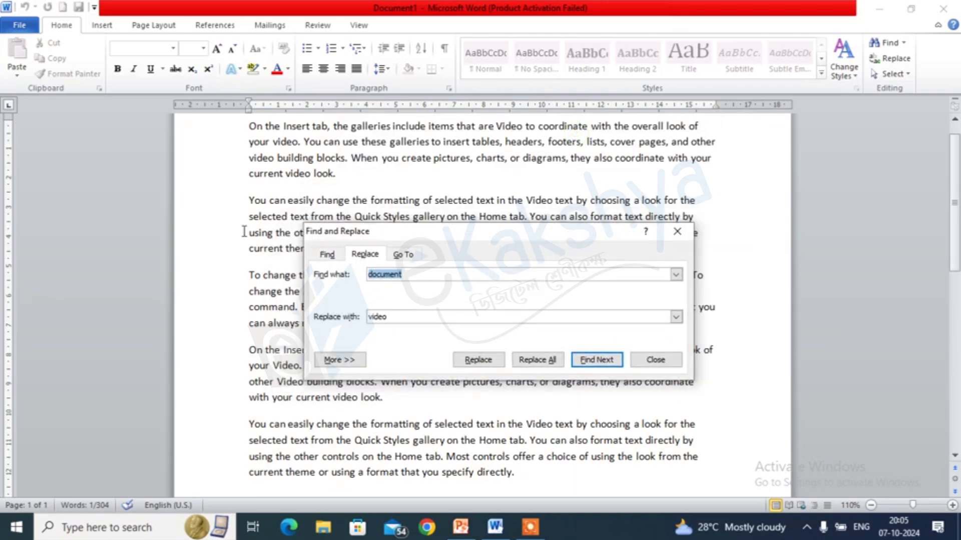